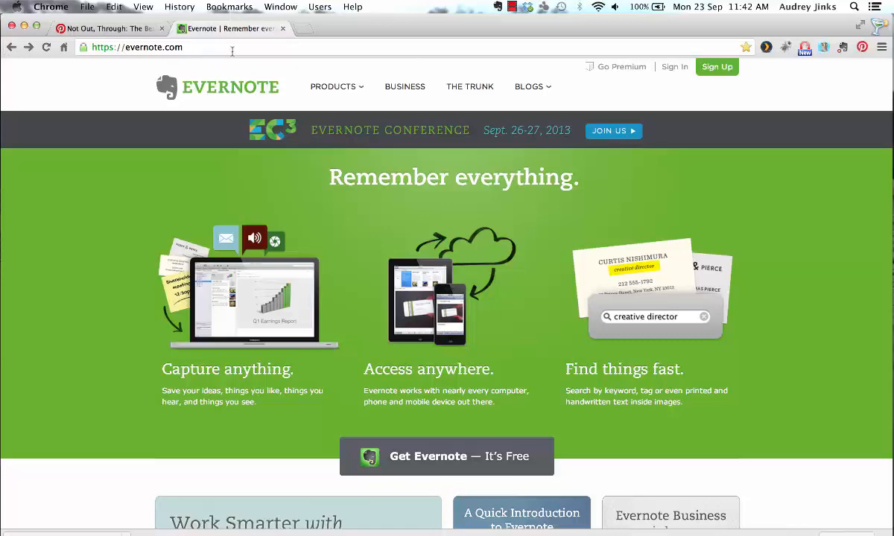
Search the web for "evernote clipper".
{"action": "left_click", "coordinate": [233, 51]}
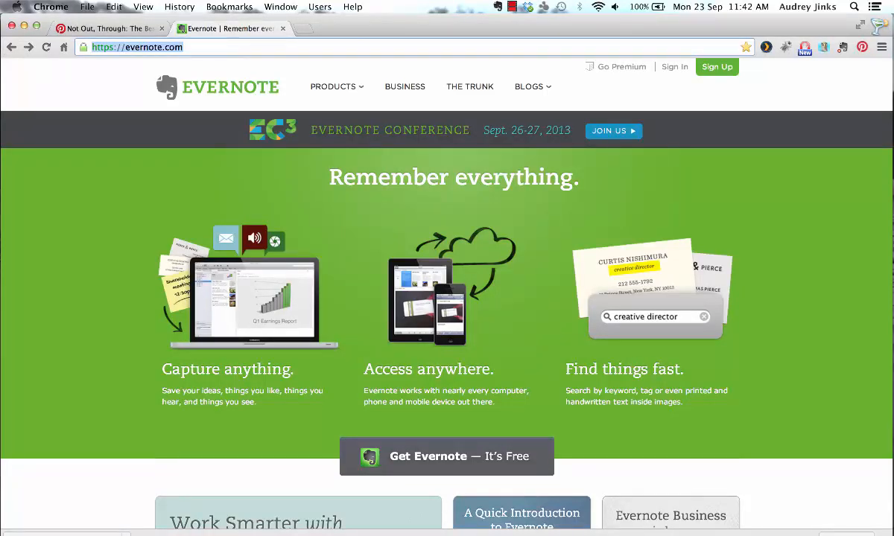
{"action": "type", "text": "evernote"}
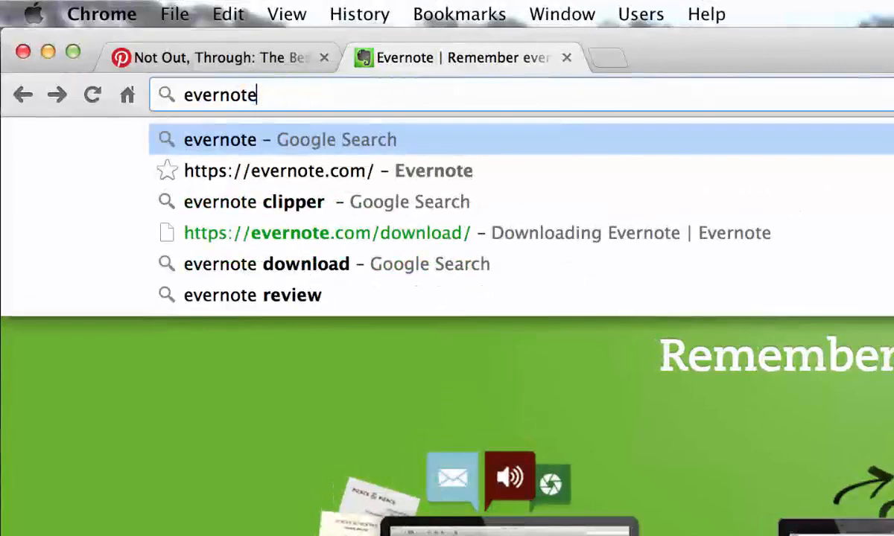
{"action": "type", "text": " clipper"}
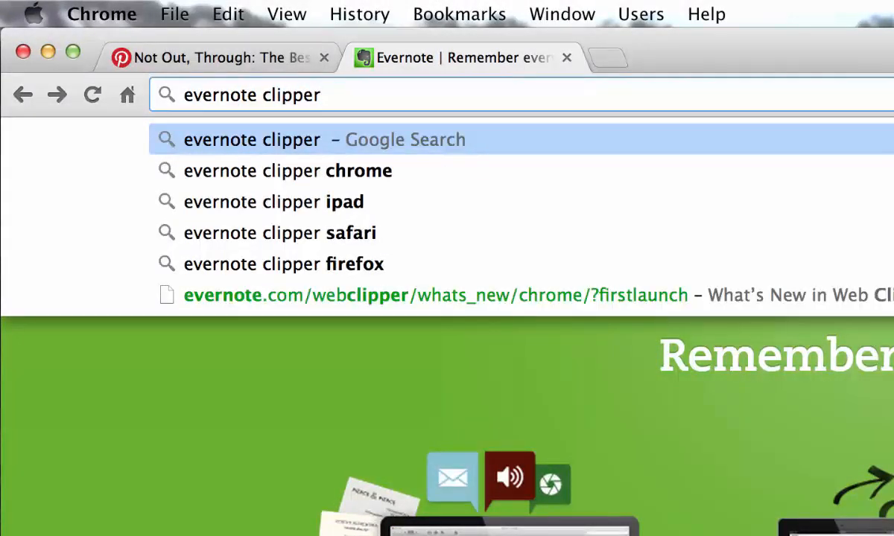
{"action": "key", "text": "Return"}
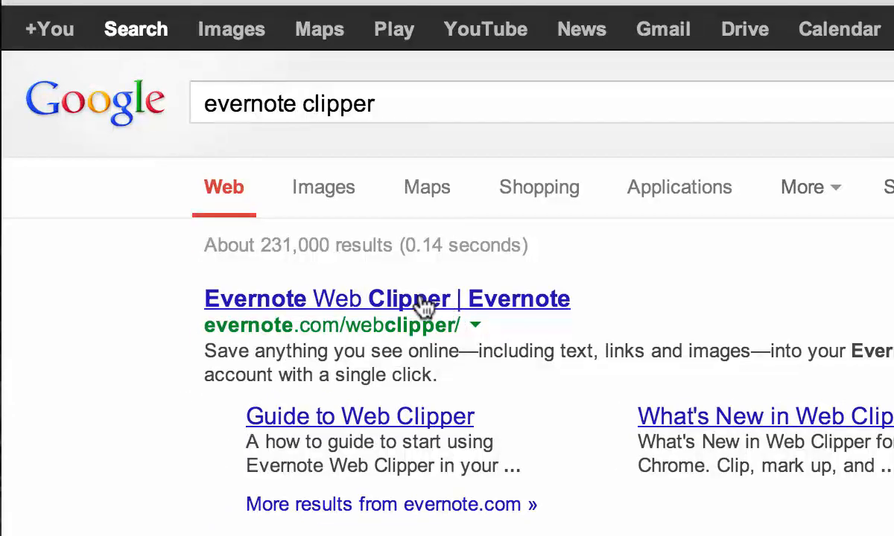
Open the Evernote Web Clipper page, follow it to the Chrome extension listing, and close that listing.
{"action": "left_click", "coordinate": [423, 304]}
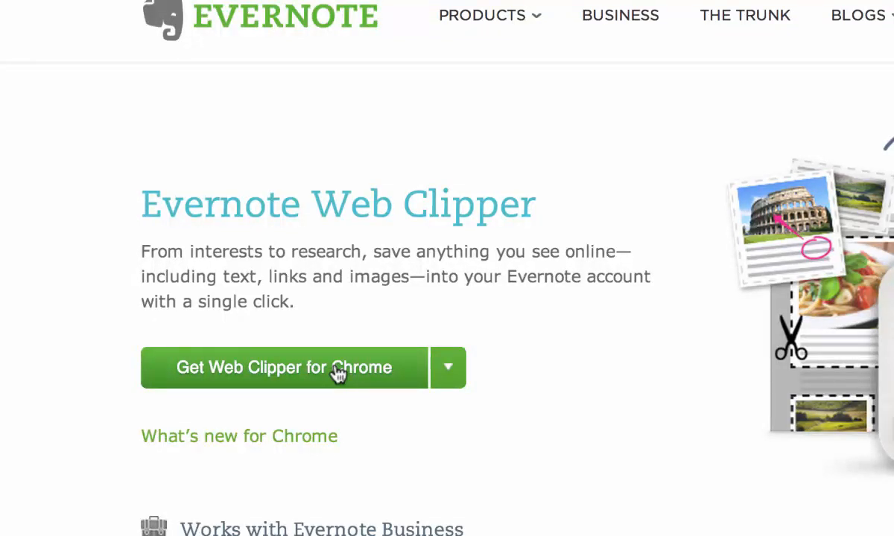
{"action": "left_click", "coordinate": [338, 375]}
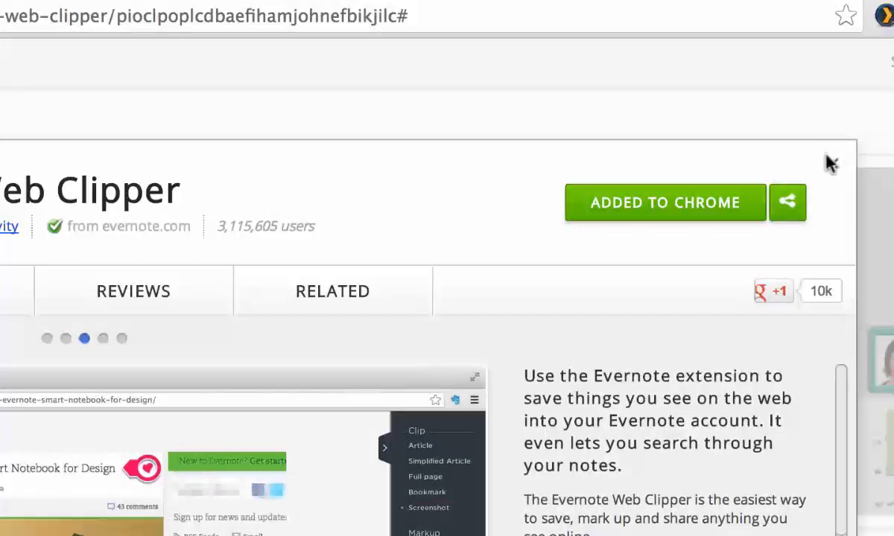
{"action": "left_click", "coordinate": [835, 165]}
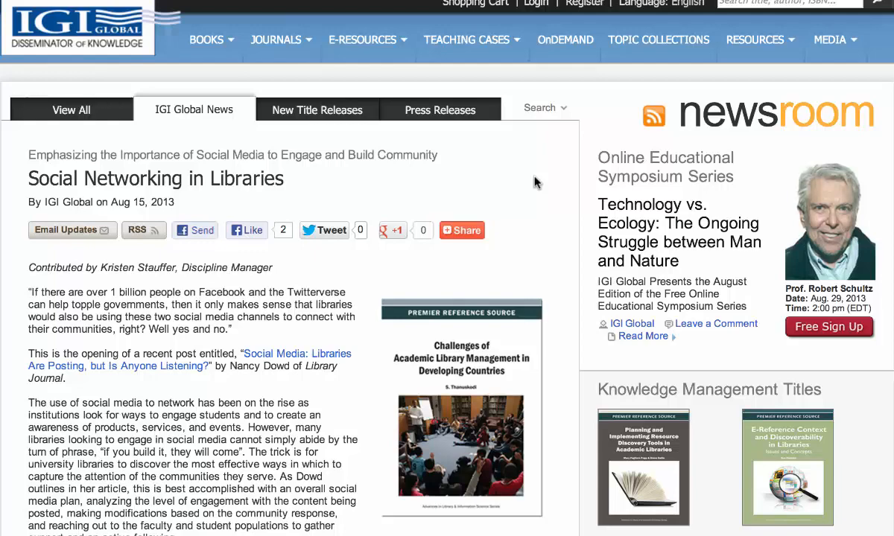
Look through the "Social Networking in Libraries" article and start the Evernote Web Clipper on it.
{"action": "scroll", "coordinate": [534, 179], "scroll_direction": "down", "scroll_amount": 3}
{"action": "scroll", "coordinate": [534, 179], "scroll_direction": "up", "scroll_amount": 2}
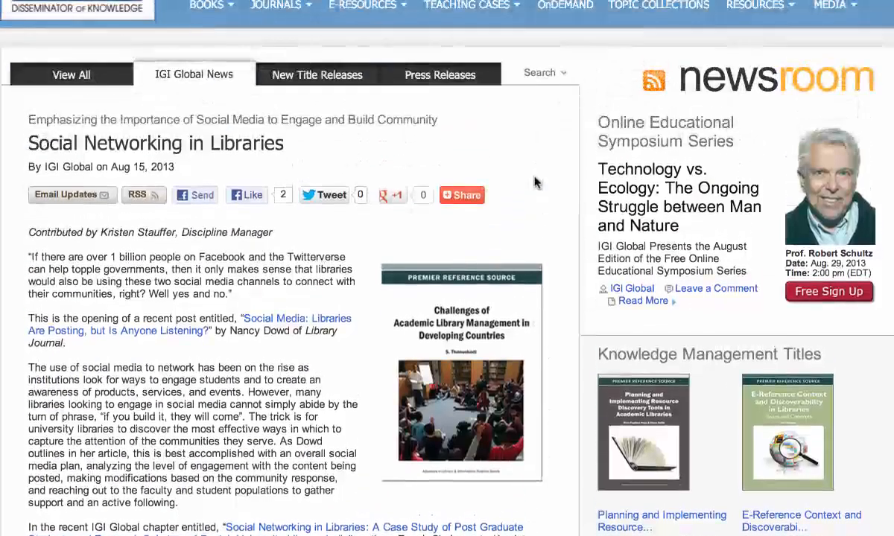
{"action": "scroll", "coordinate": [534, 181], "scroll_direction": "down", "scroll_amount": 2}
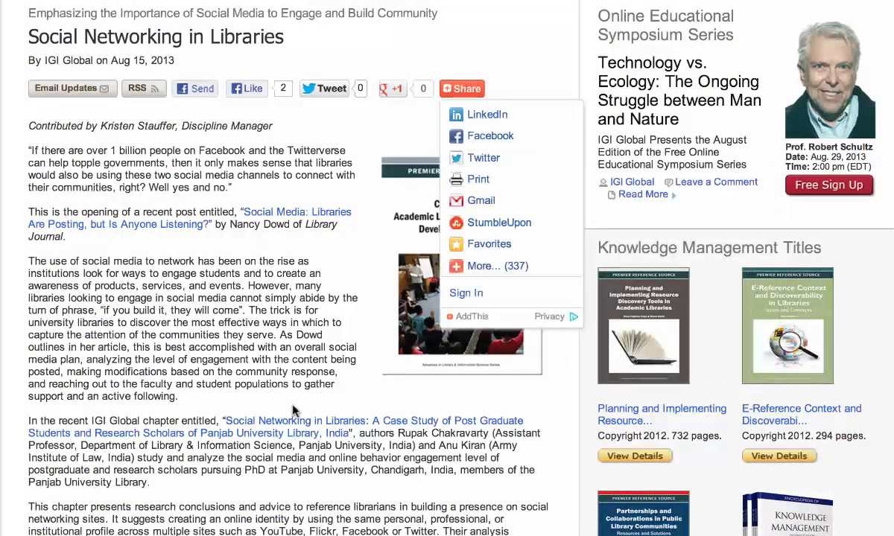
{"action": "scroll", "coordinate": [322, 521], "scroll_direction": "down", "scroll_amount": 3}
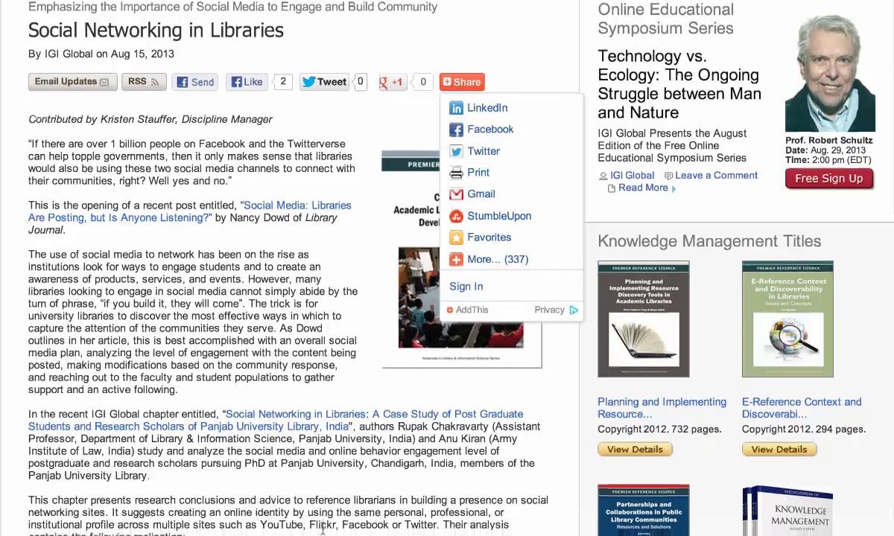
{"action": "scroll", "coordinate": [323, 521], "scroll_direction": "down", "scroll_amount": 1}
{"action": "scroll", "coordinate": [323, 525], "scroll_direction": "down", "scroll_amount": 3}
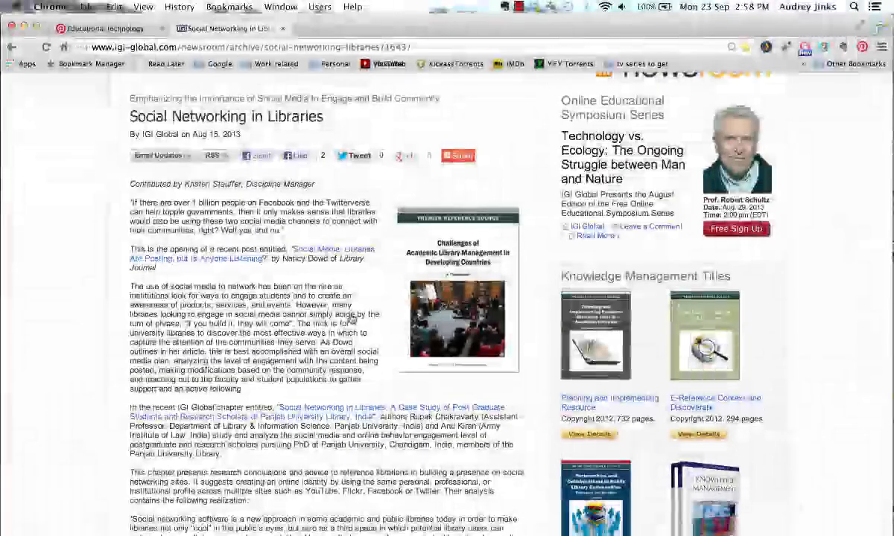
{"action": "scroll", "coordinate": [351, 317], "scroll_direction": "down", "scroll_amount": 3}
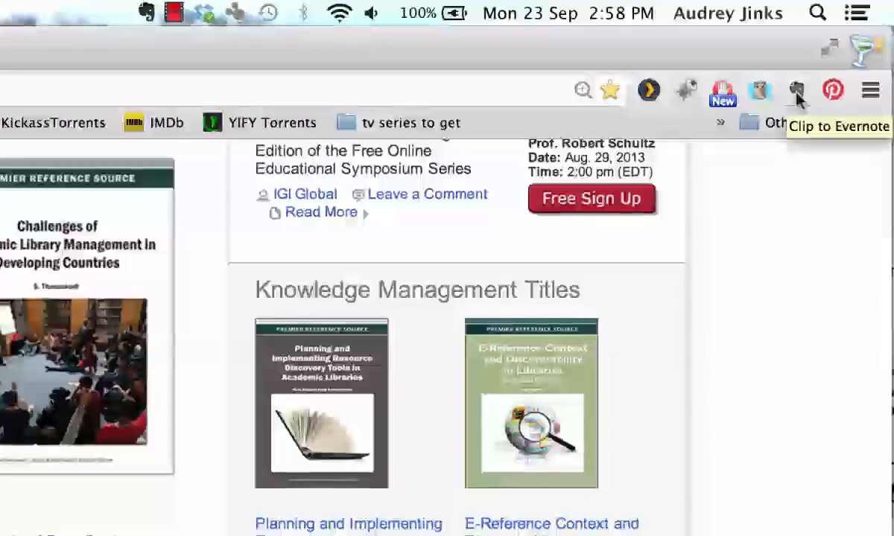
{"action": "left_click", "coordinate": [843, 47]}
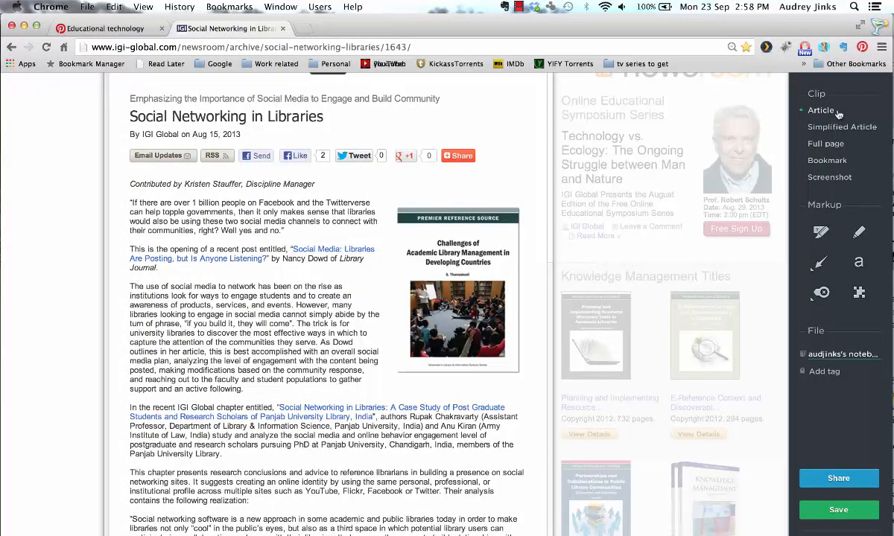
Preview the clip of the page as Simplified Article, Full page, Bookmark and Screenshot.
{"action": "left_click", "coordinate": [842, 129]}
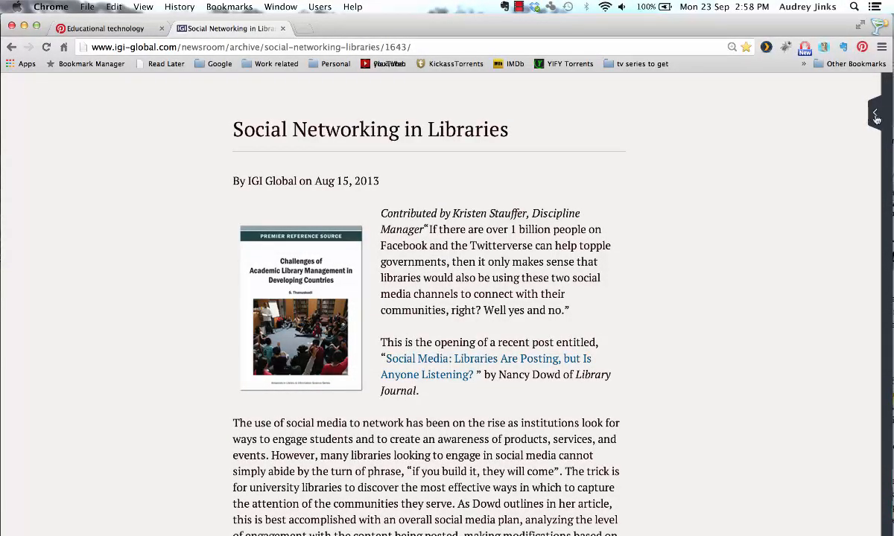
{"action": "left_click", "coordinate": [876, 117]}
{"action": "left_click", "coordinate": [827, 144]}
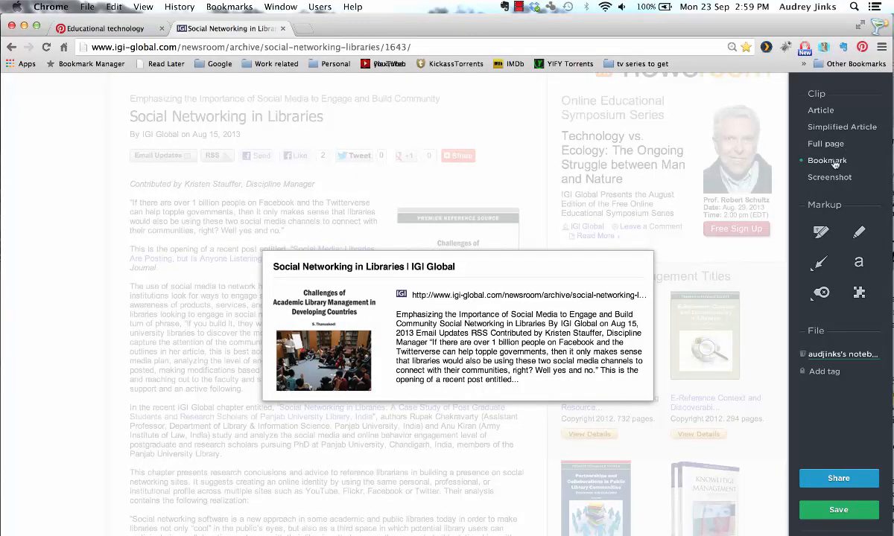
{"action": "left_click", "coordinate": [829, 179]}
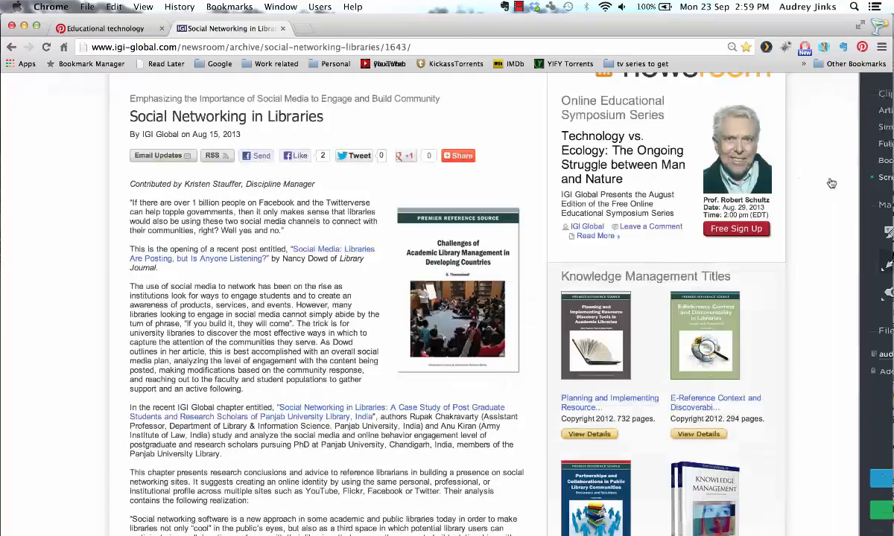
{"action": "left_click", "coordinate": [832, 183]}
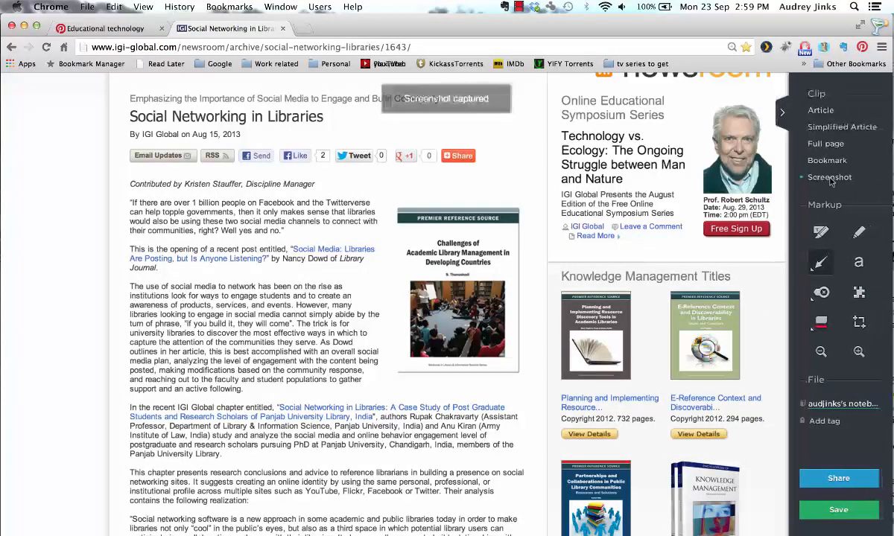
Preview the Article clip, switch to Simplified Article, and go to the quoted paragraph about social networking software.
{"action": "left_click", "coordinate": [821, 110]}
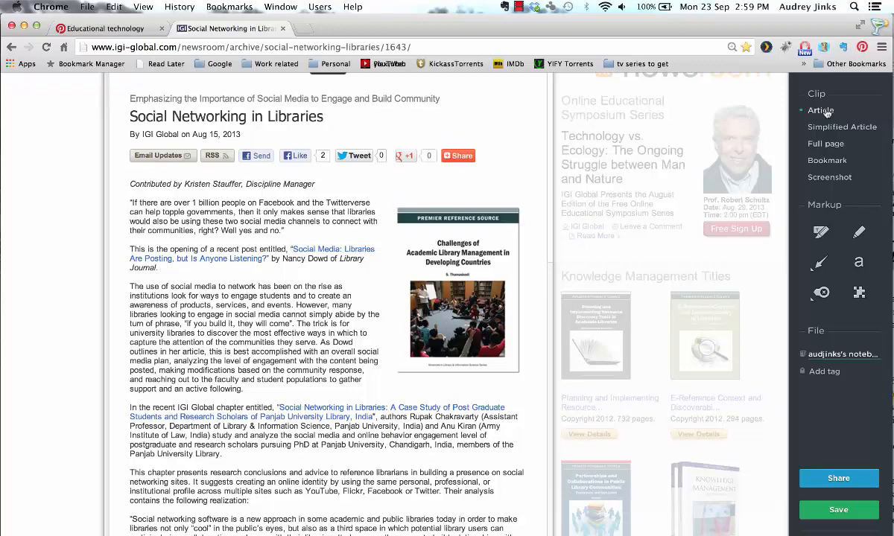
{"action": "left_click", "coordinate": [823, 127]}
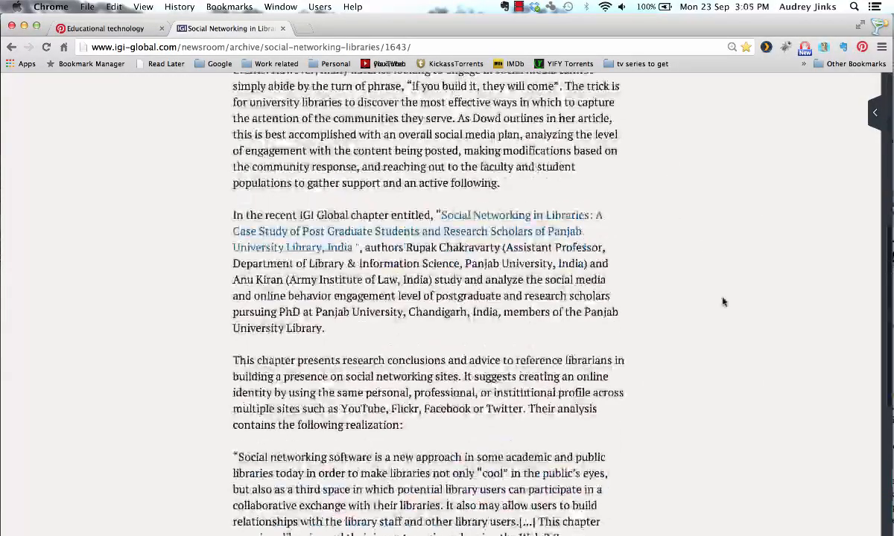
{"action": "scroll", "coordinate": [722, 302], "scroll_direction": "down", "scroll_amount": 3}
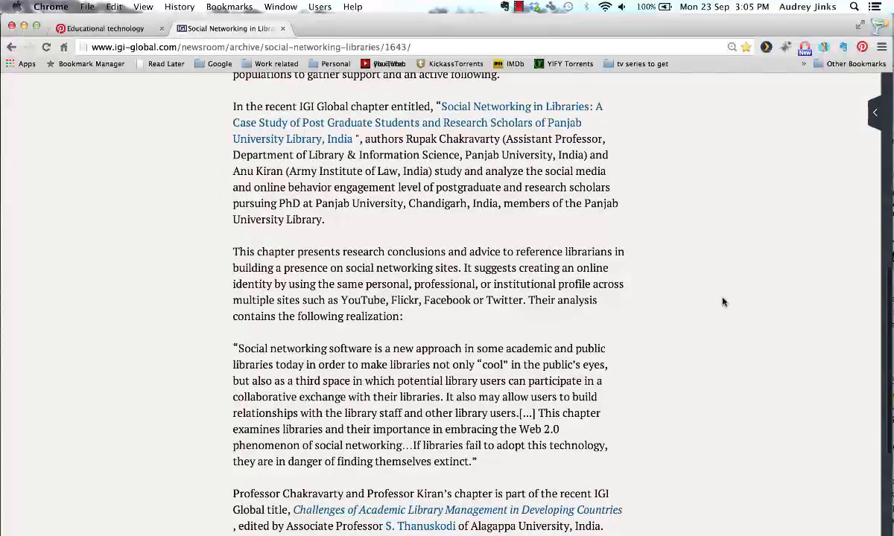
{"action": "scroll", "coordinate": [722, 302], "scroll_direction": "down", "scroll_amount": 3}
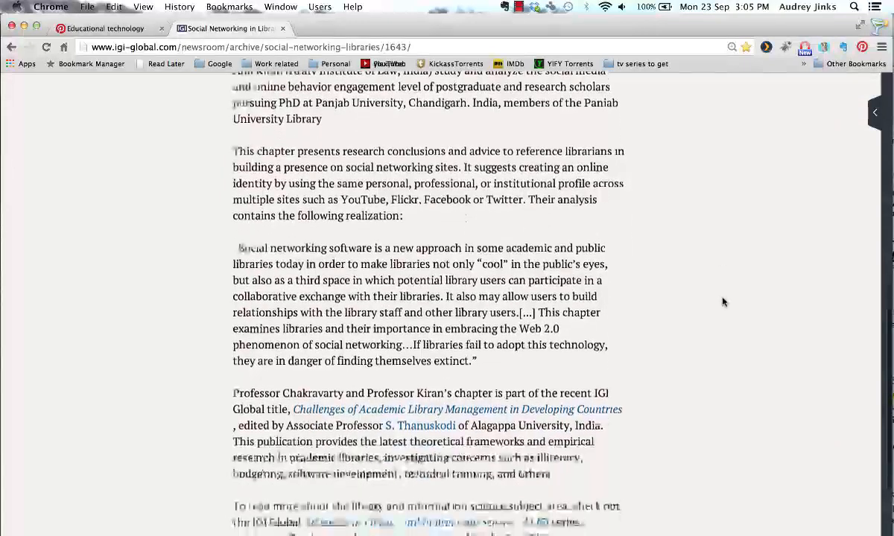
Draw a blue markup arrow pointing at the end of the quoted paragraph that starts "Social networking software".
{"action": "left_click", "coordinate": [875, 113]}
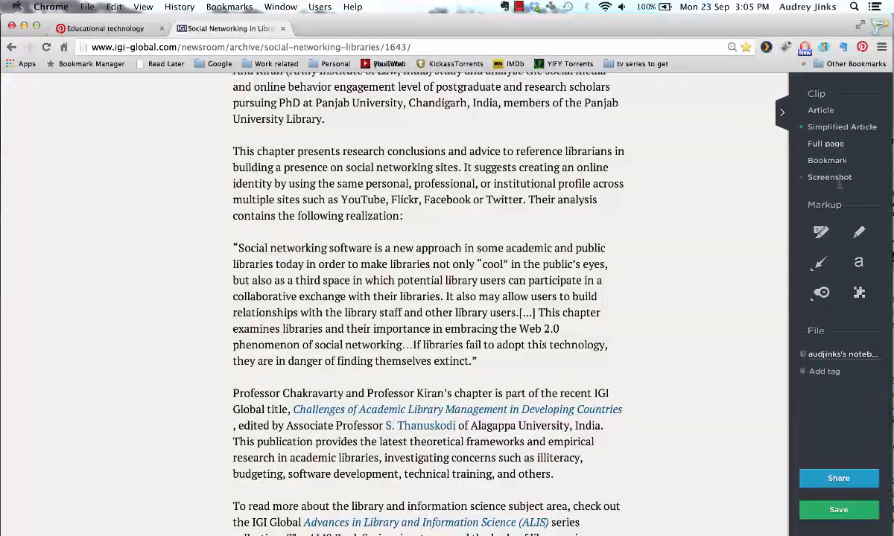
{"action": "left_click", "coordinate": [820, 270]}
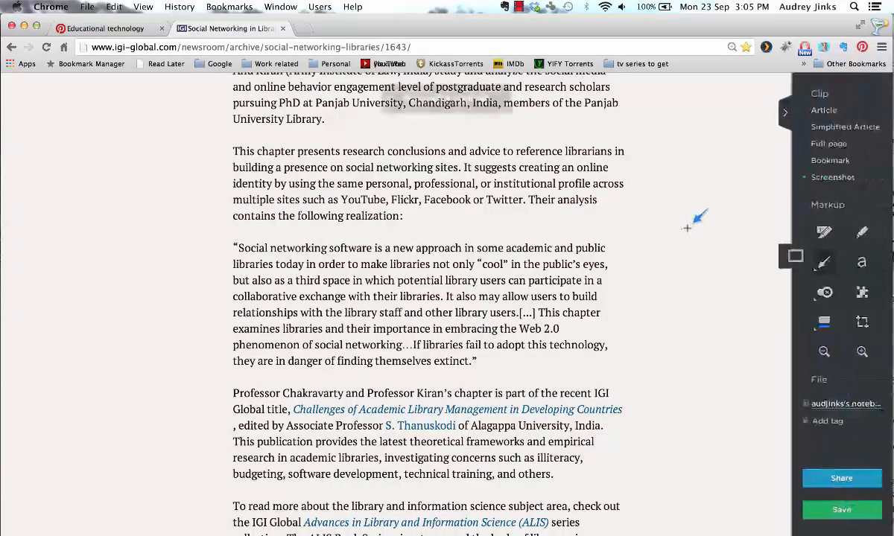
{"action": "mouse_move", "coordinate": [689, 230]}
{"action": "left_mouse_down"}
{"action": "mouse_move", "coordinate": [632, 277]}
{"action": "mouse_move", "coordinate": [624, 272]}
{"action": "left_mouse_up"}
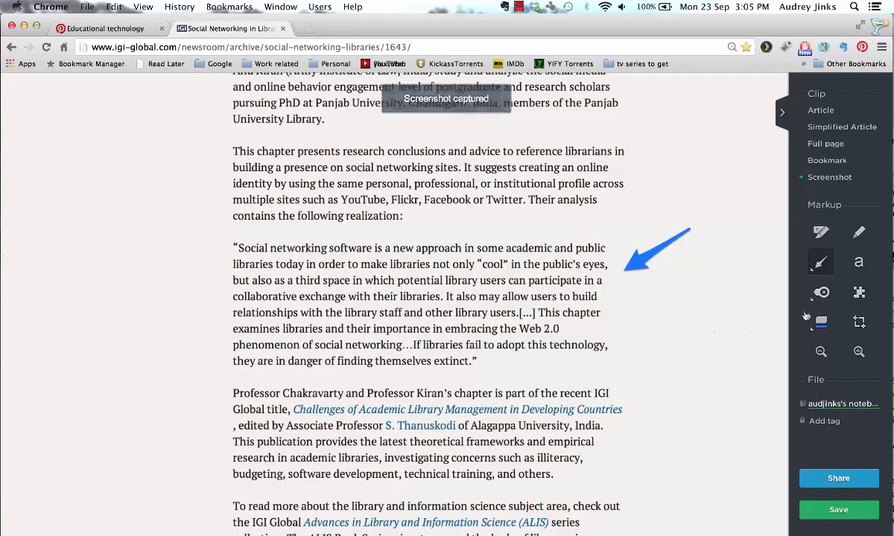
Set the markup colour to green and add a text note below the arrow with the recipient's first name and "I think you may find this helpful".
{"action": "left_click", "coordinate": [821, 327]}
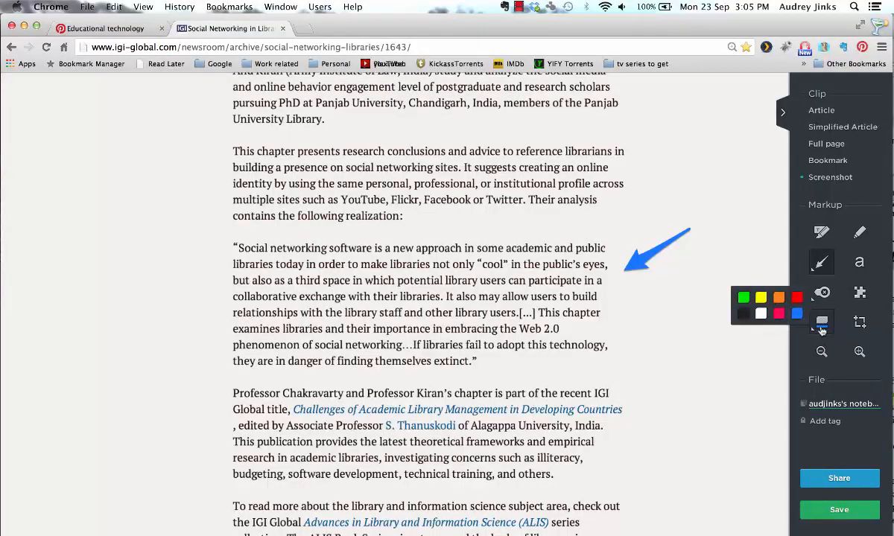
{"action": "left_click", "coordinate": [743, 298]}
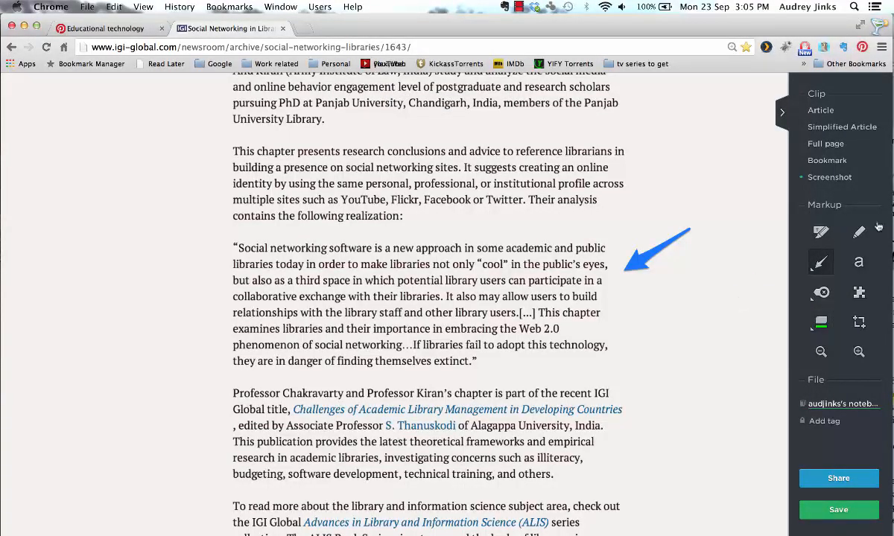
{"action": "left_click", "coordinate": [860, 270]}
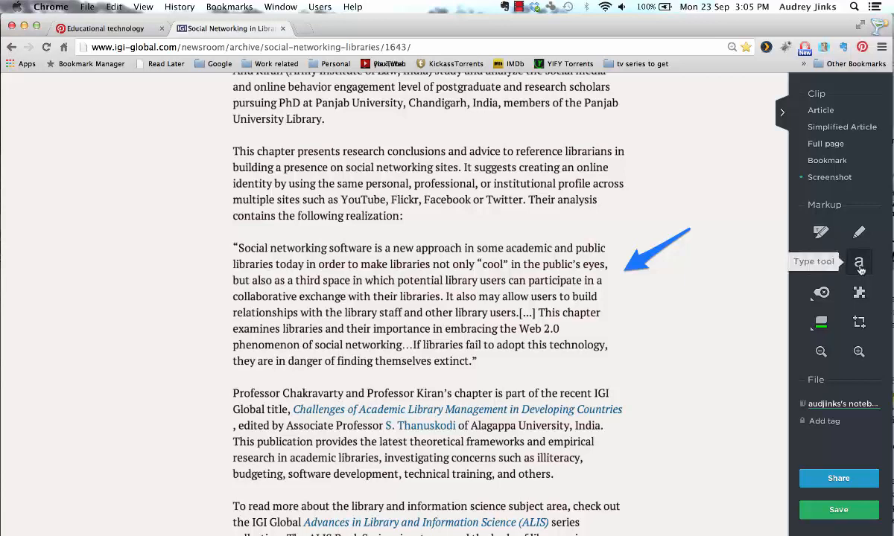
{"action": "left_click", "coordinate": [613, 309]}
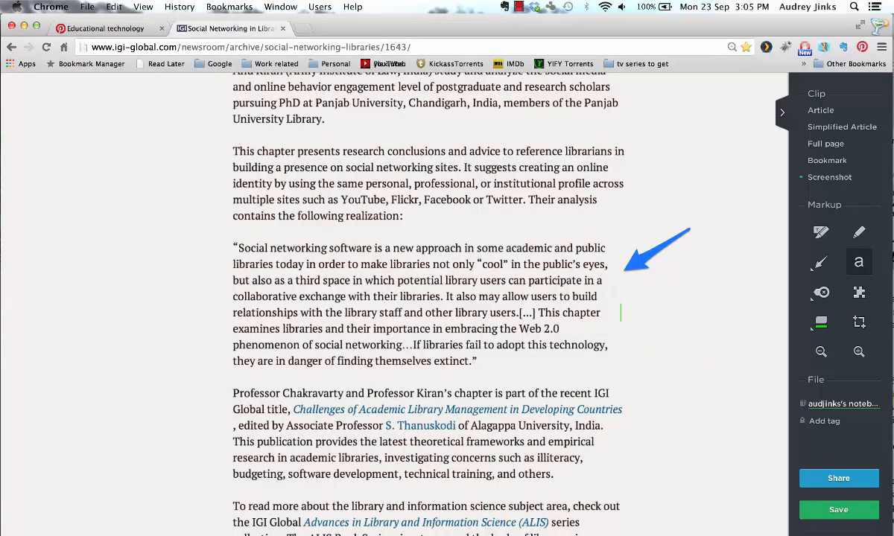
{"action": "type", "text": "John I think you may find this helpful"}
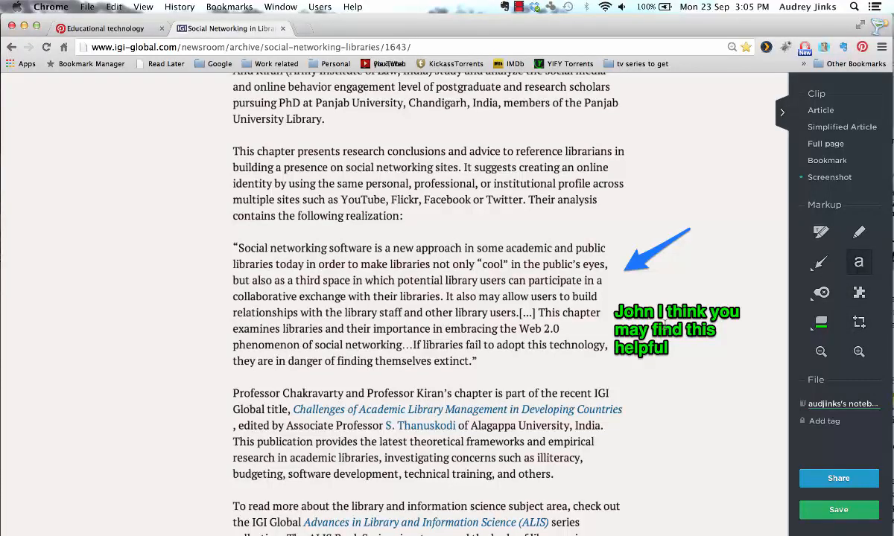
Shrink the green text note and reposition it just below the blue arrow, clear of the paragraph text.
{"action": "double_click", "coordinate": [665, 329]}
{"action": "left_click", "coordinate": [702, 267]}
{"action": "mouse_move", "coordinate": [675, 313]}
{"action": "left_mouse_down"}
{"action": "mouse_move", "coordinate": [705, 309]}
{"action": "mouse_move", "coordinate": [683, 321]}
{"action": "mouse_move", "coordinate": [683, 301]}
{"action": "left_mouse_up"}
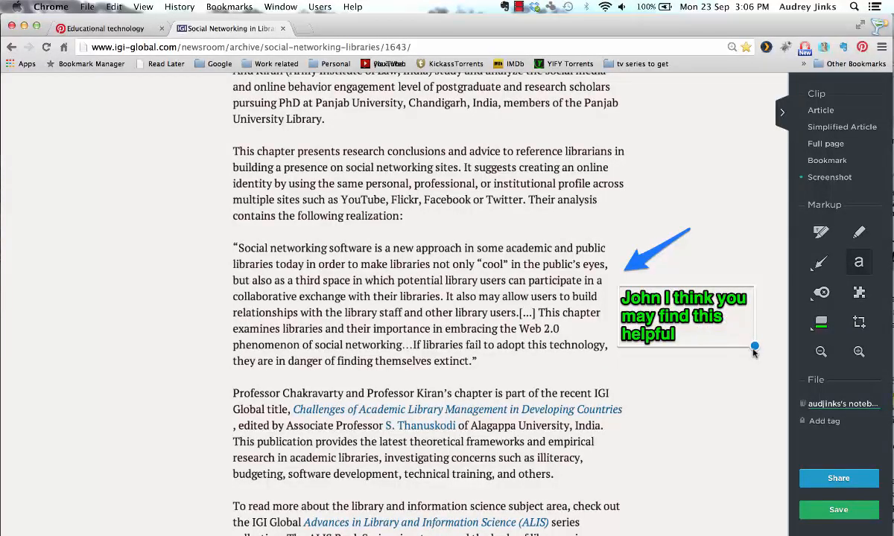
{"action": "left_click_drag", "start_coordinate": [754, 347], "coordinate": [720, 328]}
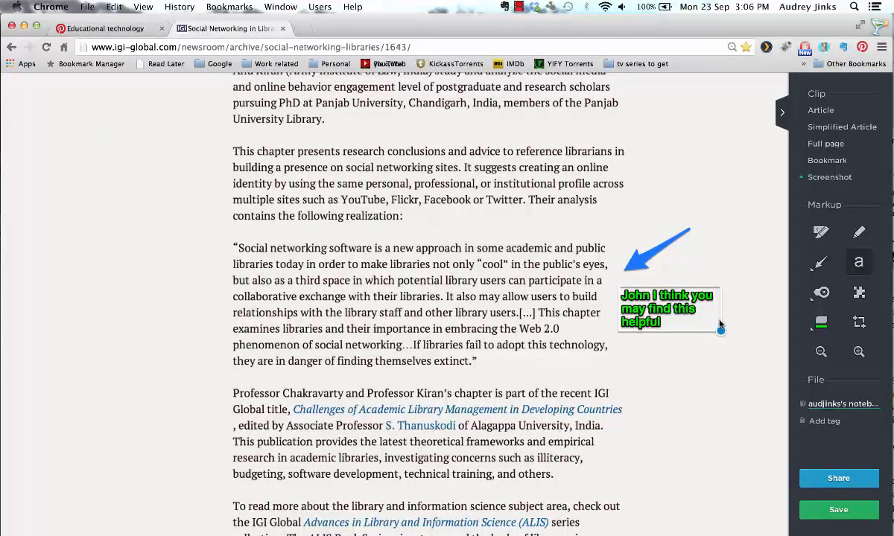
{"action": "left_click_drag", "start_coordinate": [639, 307], "coordinate": [650, 306]}
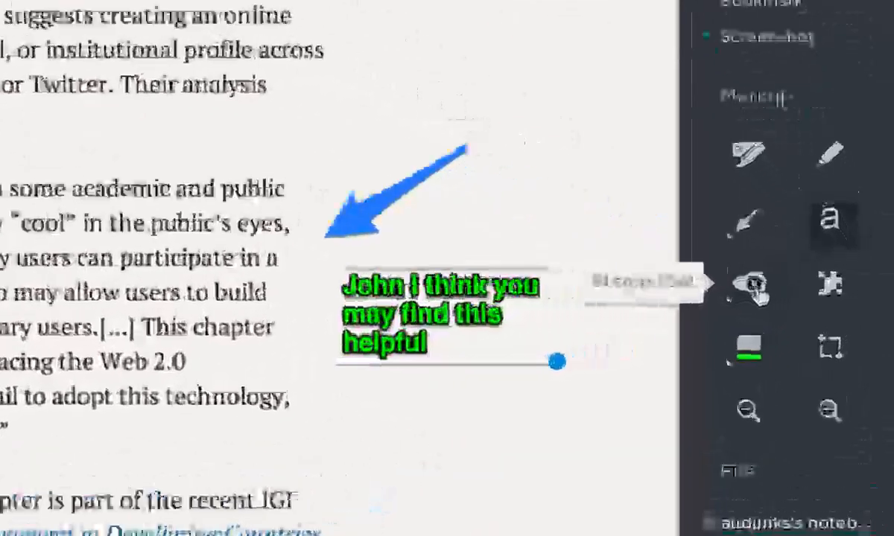
Place a green check mark stamp just above the end of the quoted paragraph's first line.
{"action": "left_click", "coordinate": [824, 295]}
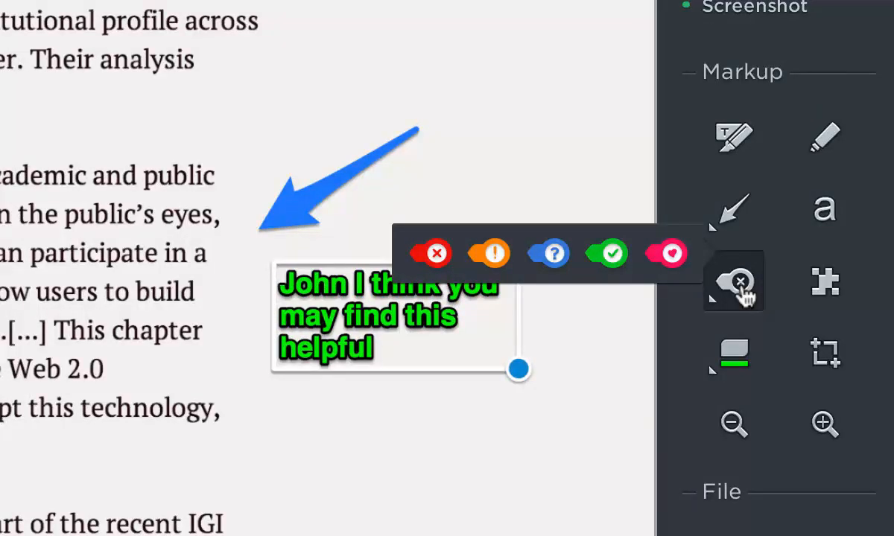
{"action": "left_click", "coordinate": [609, 255]}
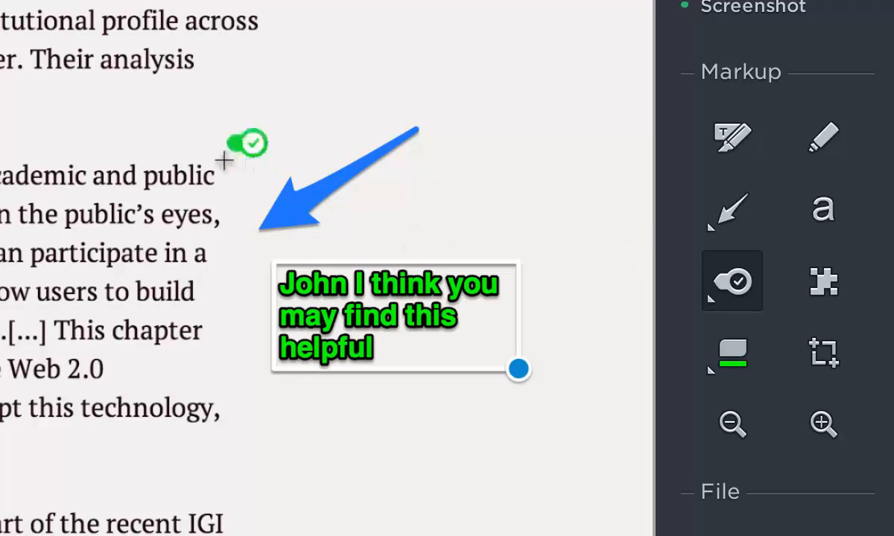
{"action": "left_click", "coordinate": [219, 117]}
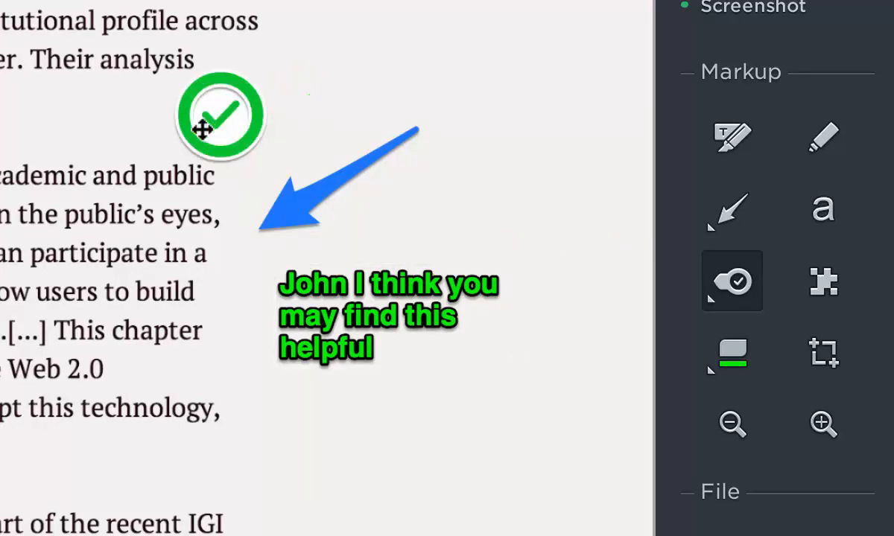
Aim the check mark stamp's pointer down at the quoted paragraph and label the stamp "Great chapter".
{"action": "left_click", "coordinate": [220, 110]}
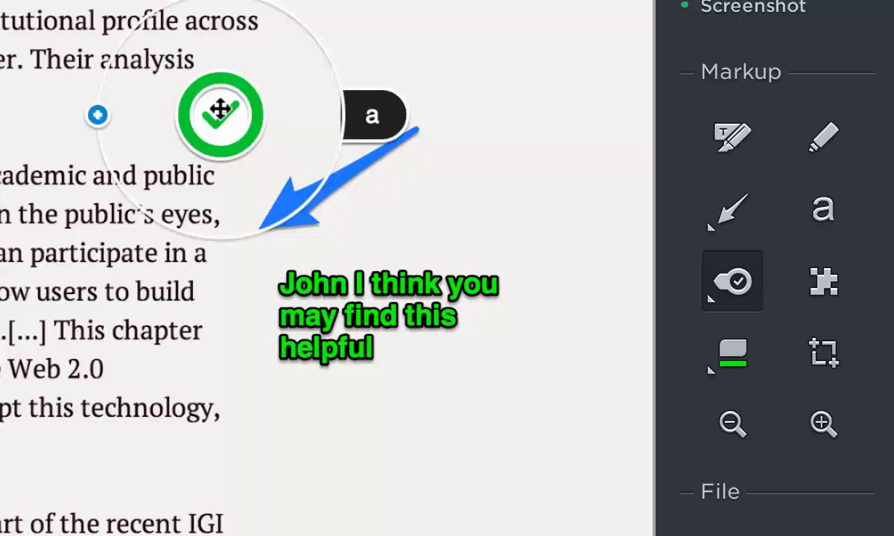
{"action": "left_click", "coordinate": [98, 116]}
{"action": "left_click_drag", "start_coordinate": [96, 154], "coordinate": [103, 218]}
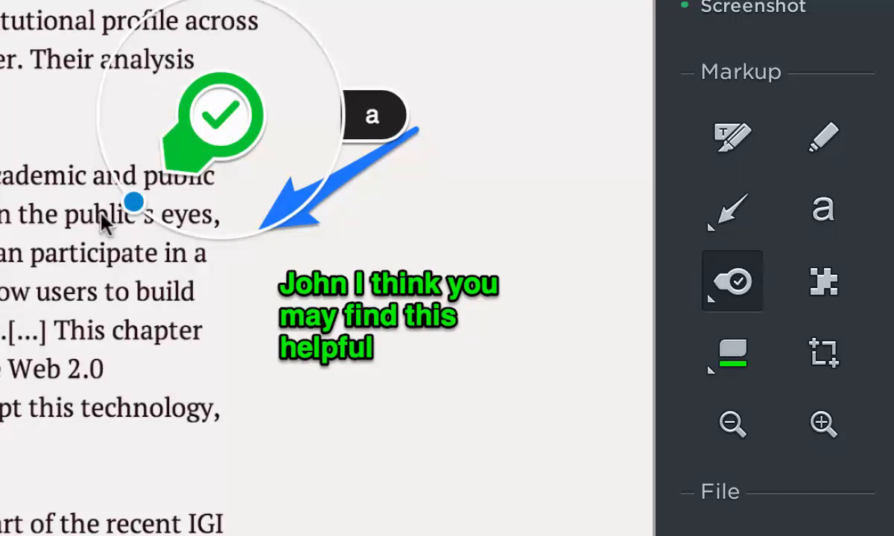
{"action": "left_click", "coordinate": [372, 116]}
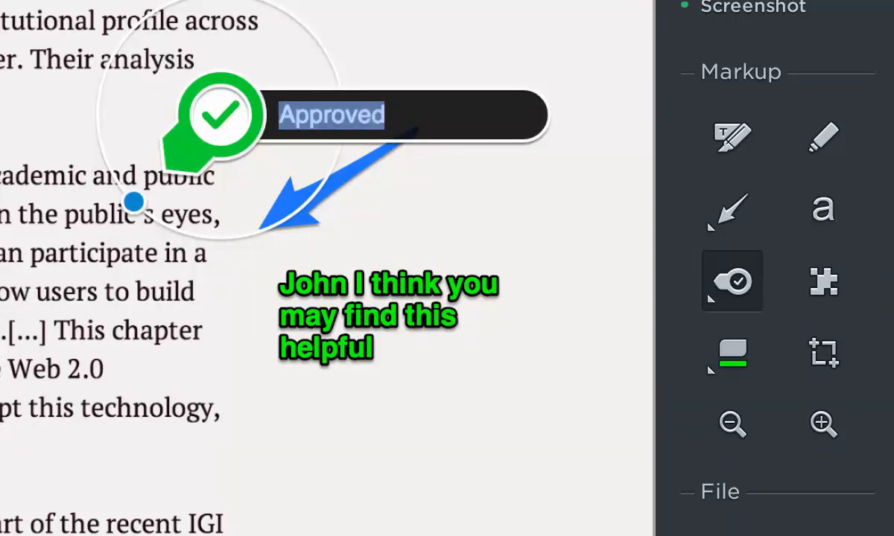
{"action": "type", "text": "Great chapter"}
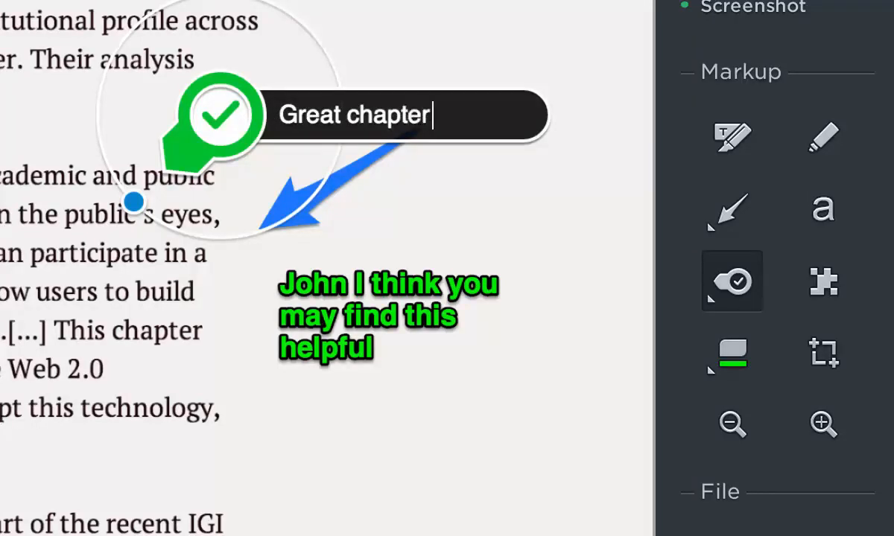
Delete the blue arrow overlapping the stamp's label and save the annotated screenshot to the notebook.
{"action": "left_click", "coordinate": [356, 182]}
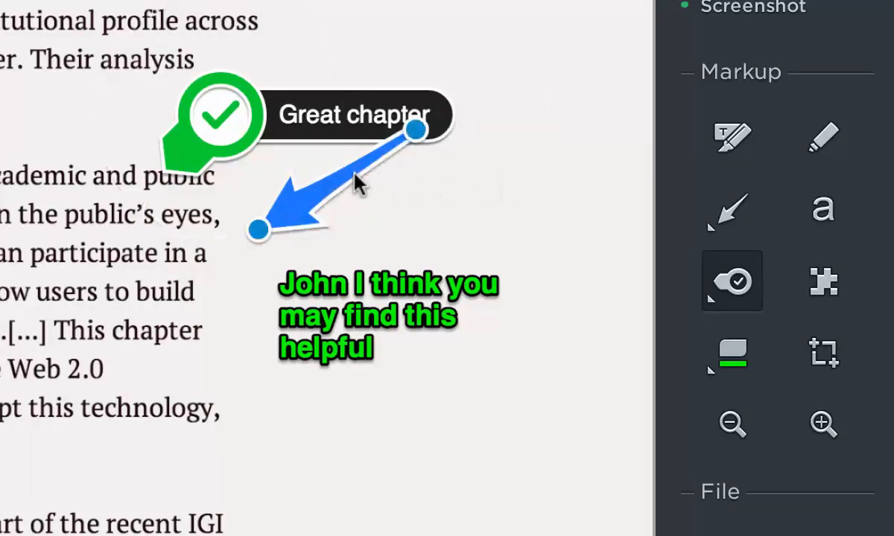
{"action": "key", "text": "Delete"}
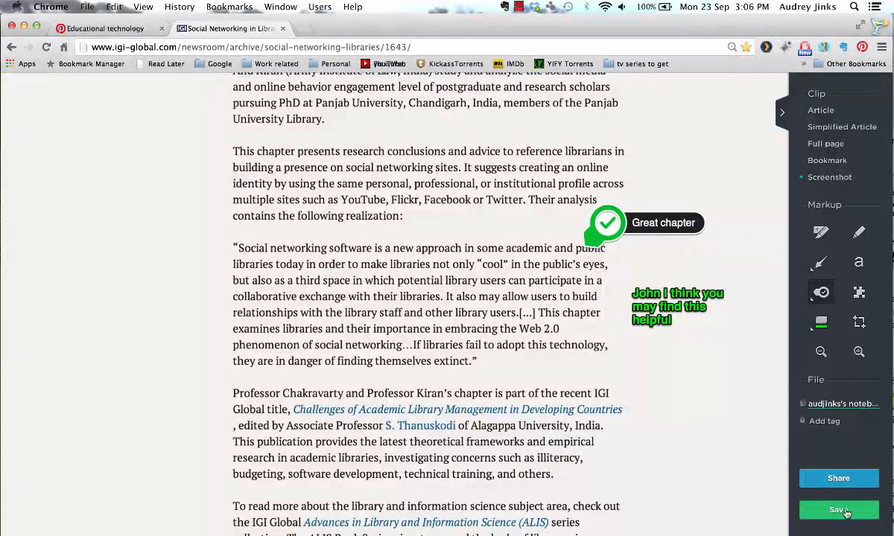
{"action": "left_click", "coordinate": [839, 510]}
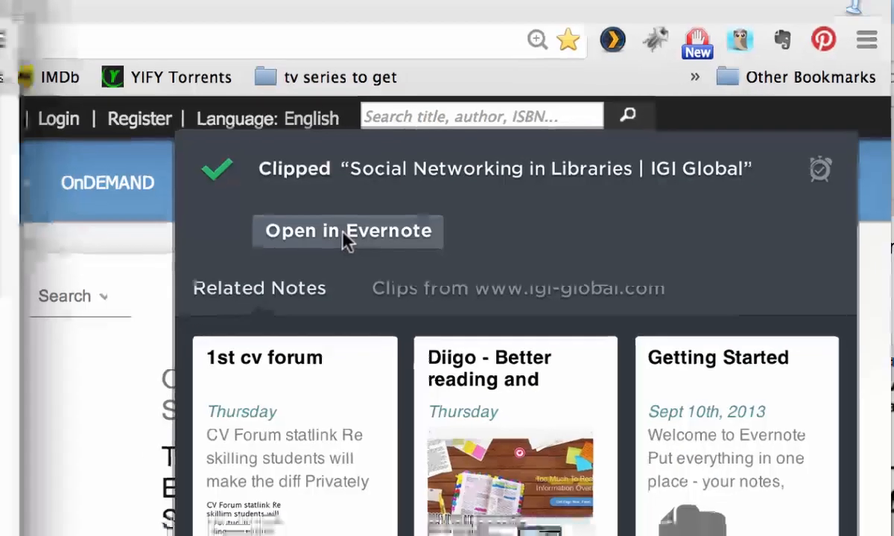
Open the saved clip in Evernote and add a reminder to it for 25 September 2013.
{"action": "left_click", "coordinate": [298, 257]}
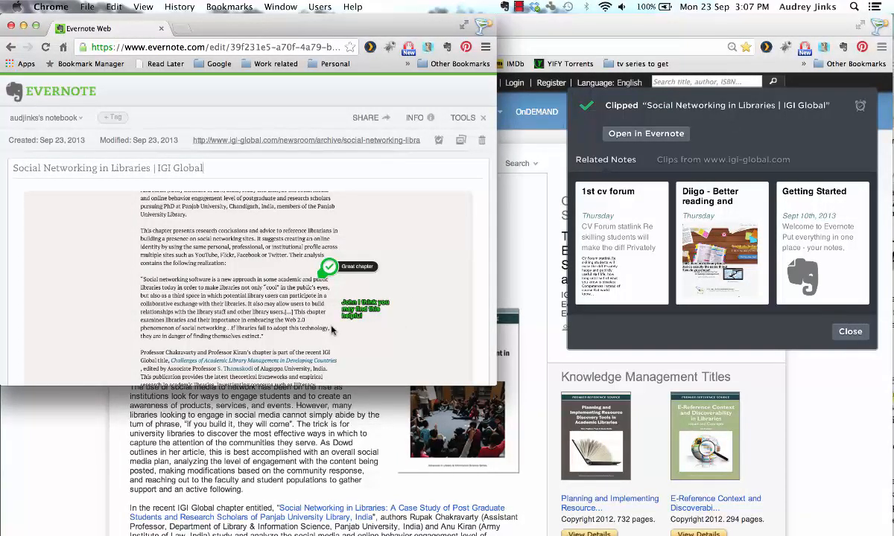
{"action": "left_click", "coordinate": [438, 140]}
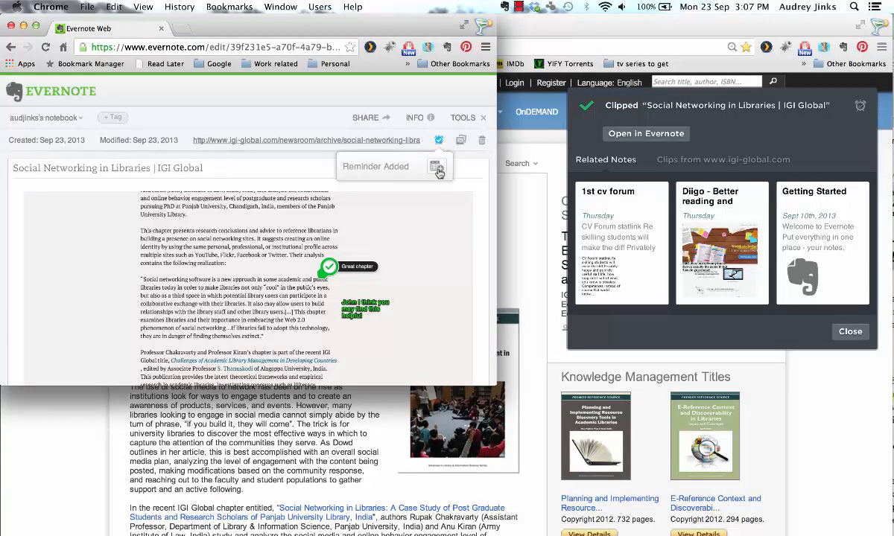
{"action": "left_click", "coordinate": [438, 169]}
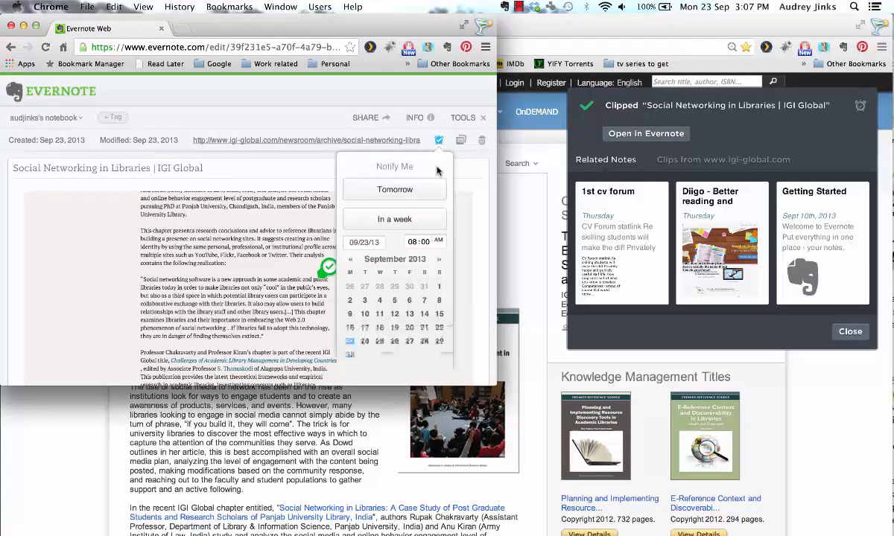
{"action": "left_click", "coordinate": [380, 342]}
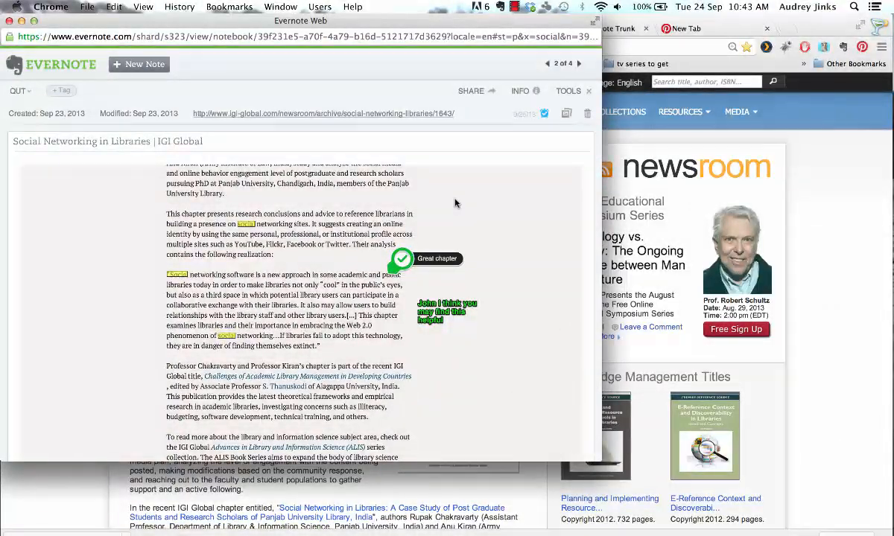
Open the sharing options of the clipped "Social Networking in Libraries | IGI Global" note.
{"action": "left_click", "coordinate": [469, 90]}
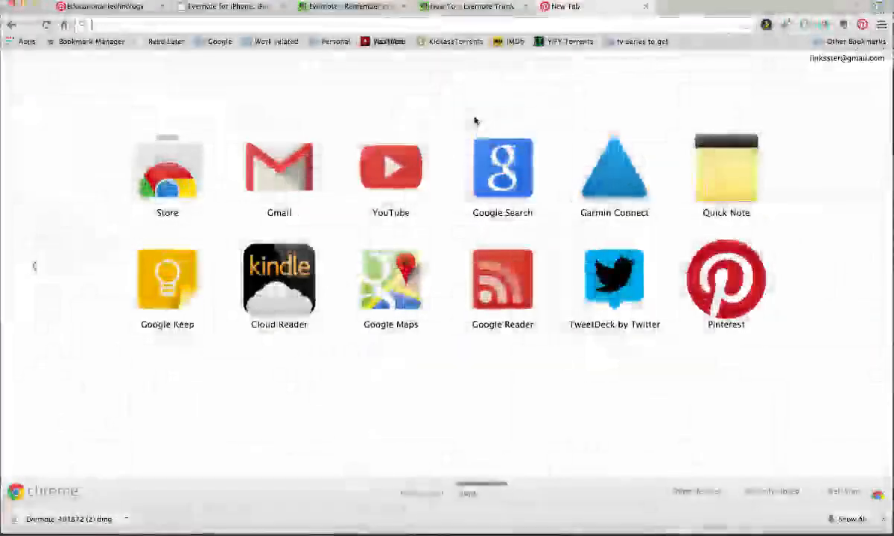
Switch to the Evernote desktop application and synchronise the account's notes.
{"action": "mouse_move", "coordinate": [291, 527]}
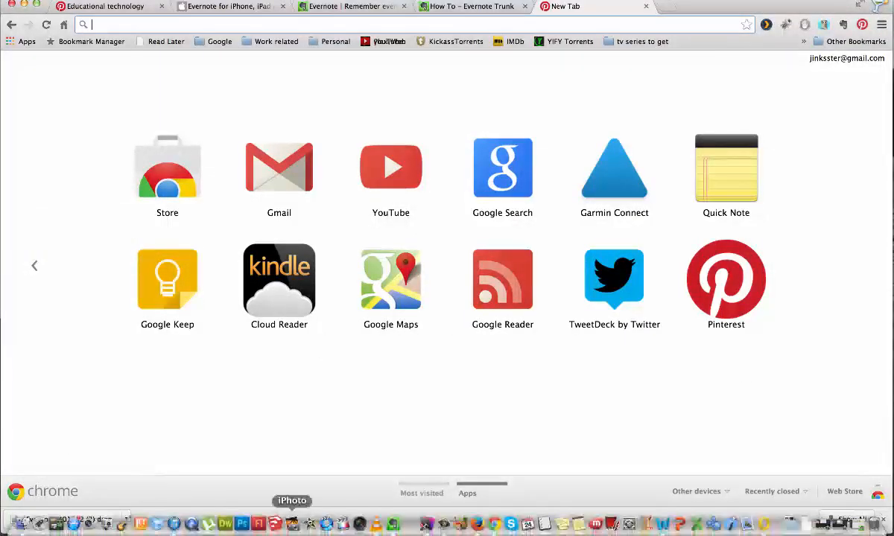
{"action": "left_click", "coordinate": [393, 525]}
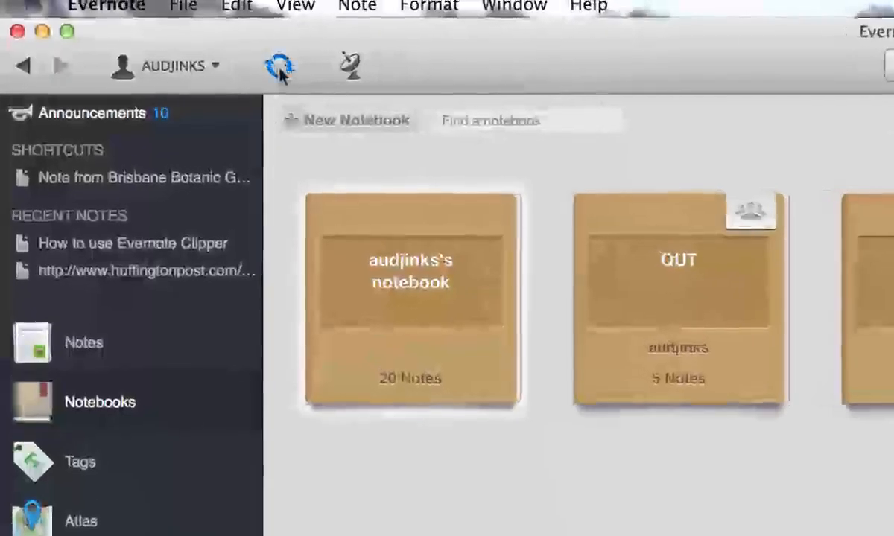
{"action": "left_click", "coordinate": [280, 67]}
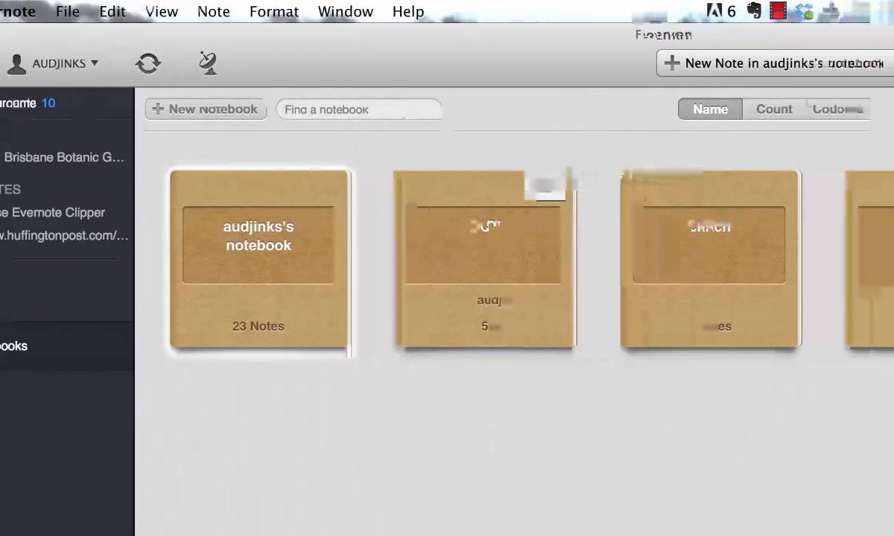
Search all notebooks for notes containing "social".
{"action": "left_click", "coordinate": [518, 65]}
{"action": "type", "text": "s"}
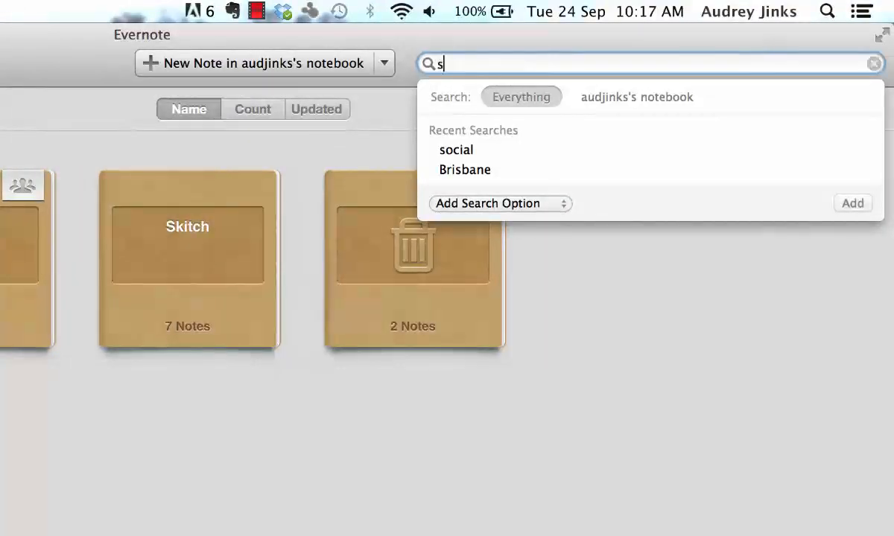
{"action": "type", "text": "ocial"}
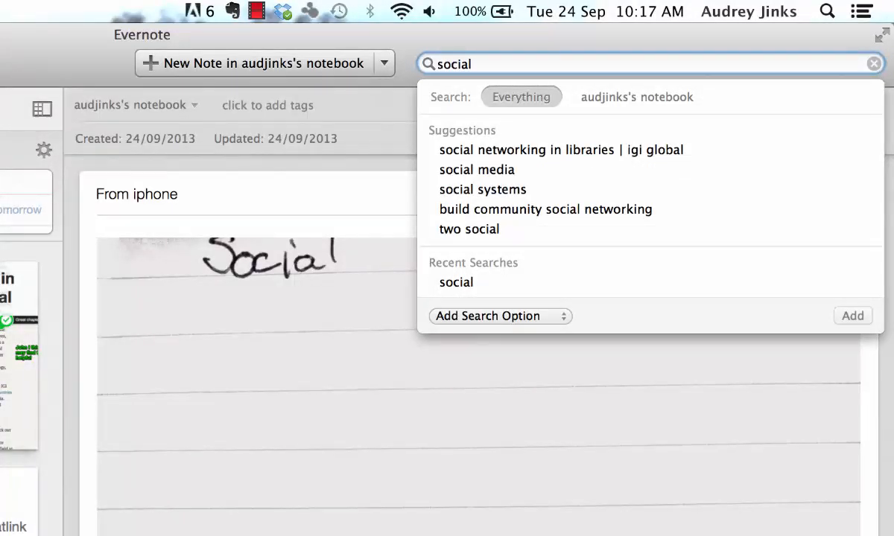
{"action": "key", "text": "Return"}
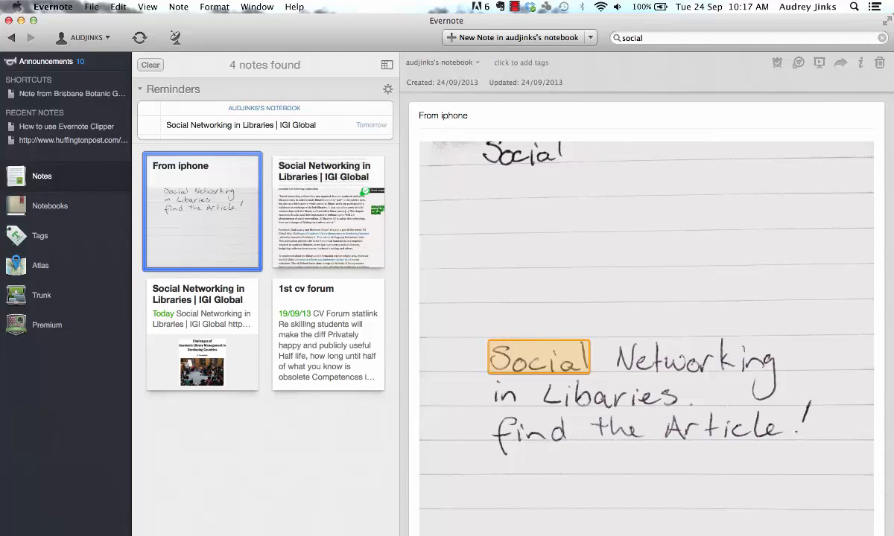
Move the annotated "Social Networking in Libraries | IGI Global" note to the QUT notebook.
{"action": "left_click", "coordinate": [309, 223]}
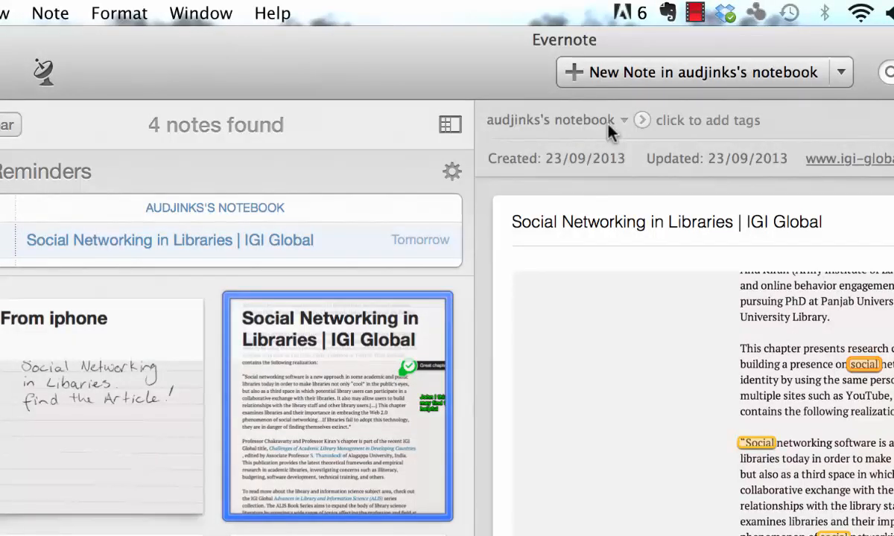
{"action": "left_click", "coordinate": [610, 122]}
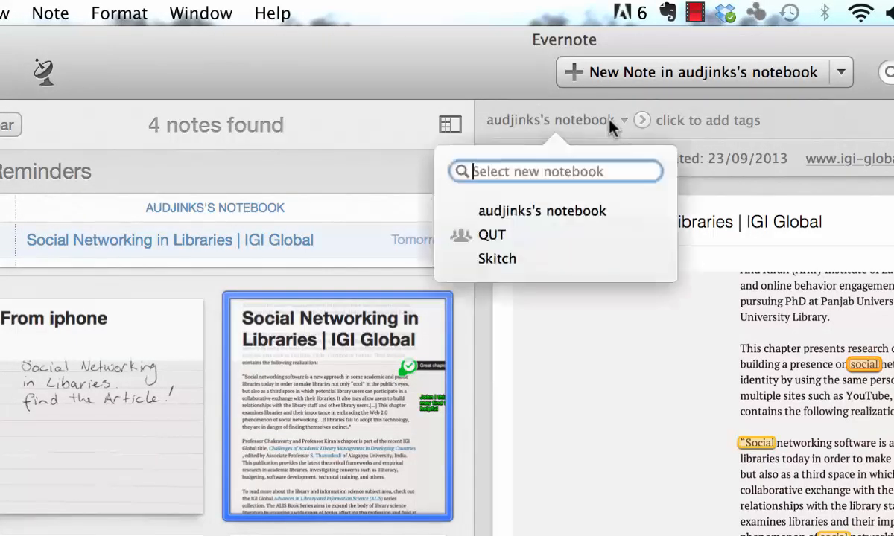
{"action": "left_click", "coordinate": [490, 237]}
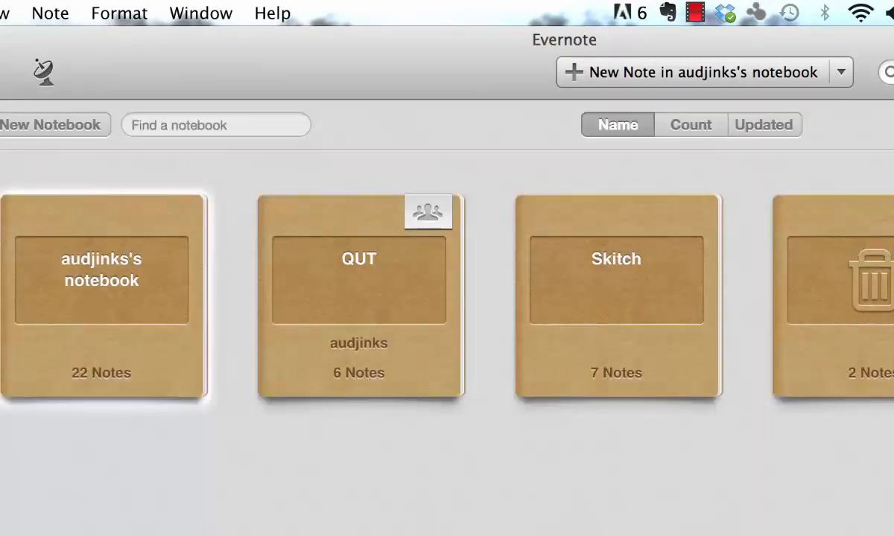
Open the QUT notebook and display its "Social Networking in Libraries | IGI Global" note.
{"action": "left_click", "coordinate": [355, 289]}
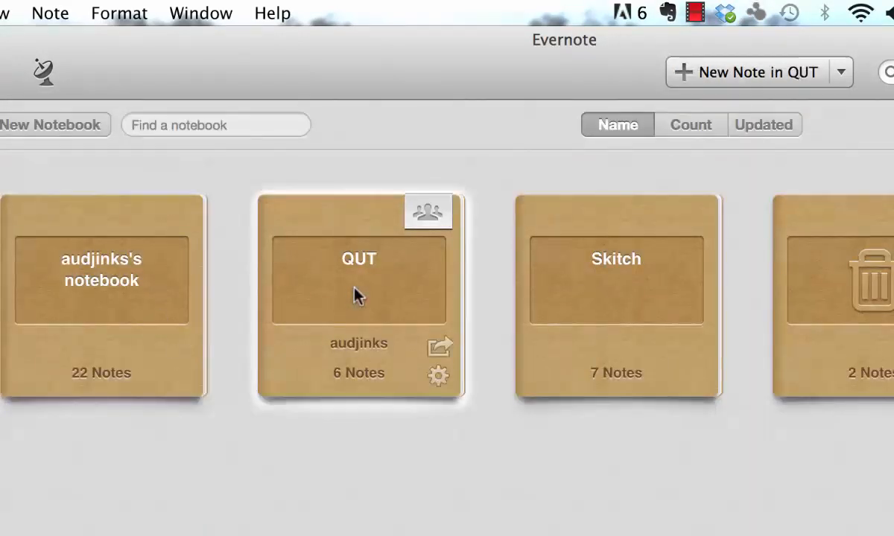
{"action": "double_click", "coordinate": [355, 291]}
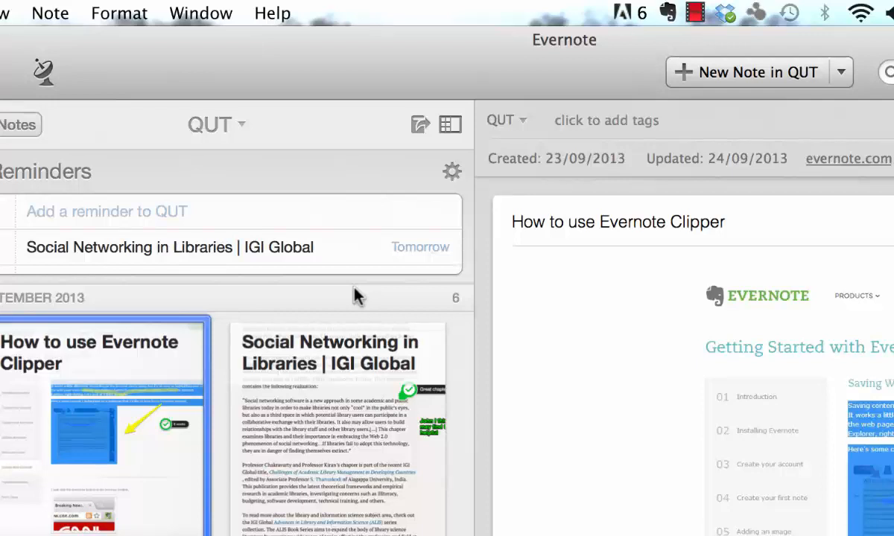
{"action": "left_click", "coordinate": [347, 497]}
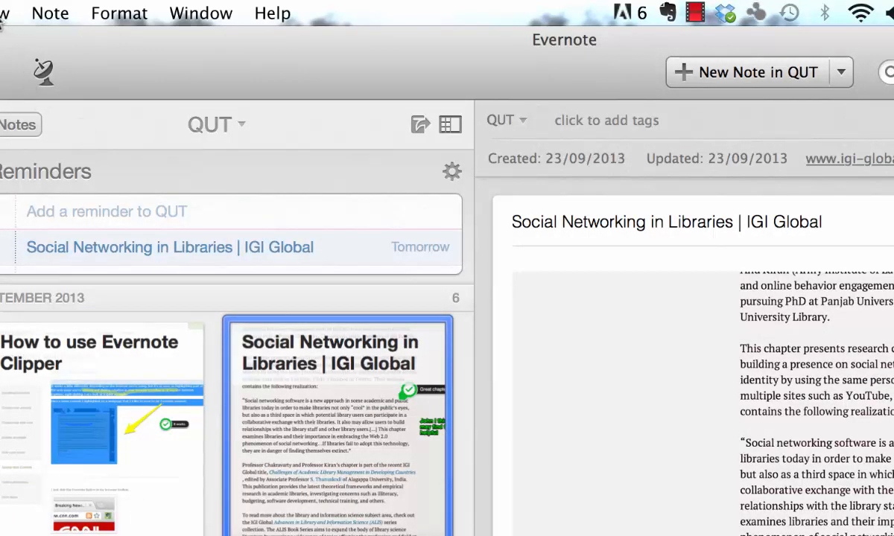
Show the QUT notebook's notes in Top List View and order them by when they were updated, newest first.
{"action": "left_click", "coordinate": [6, 14]}
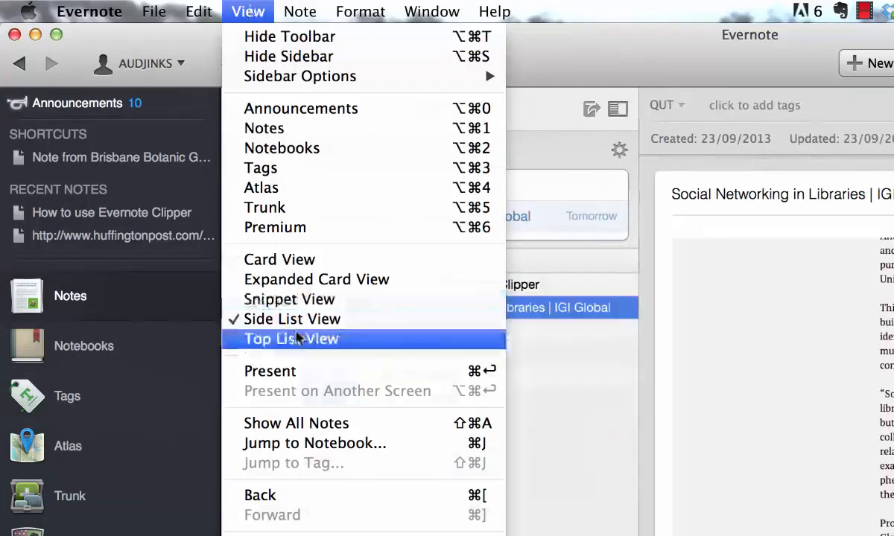
{"action": "left_click", "coordinate": [297, 338]}
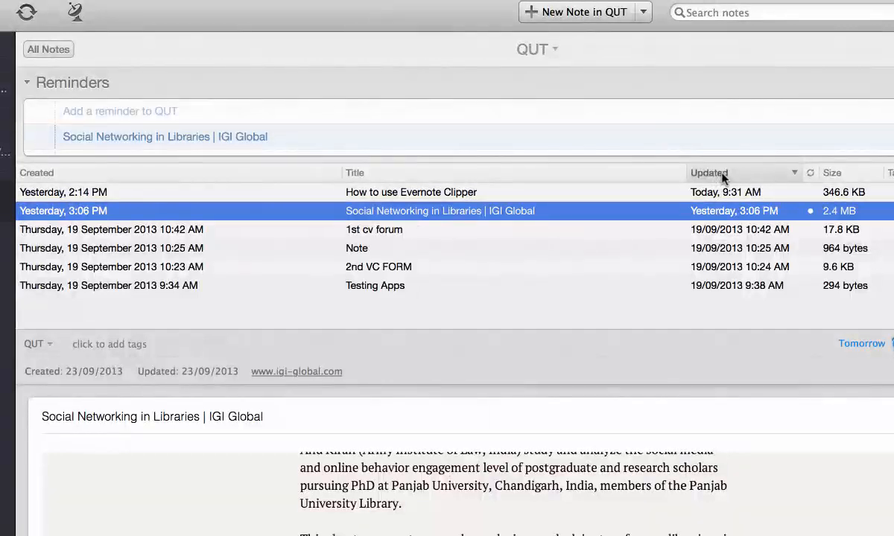
{"action": "left_click", "coordinate": [719, 174]}
{"action": "left_click", "coordinate": [720, 173]}
Search all notebooks for notes containing "lecture".
{"action": "left_click", "coordinate": [684, 13]}
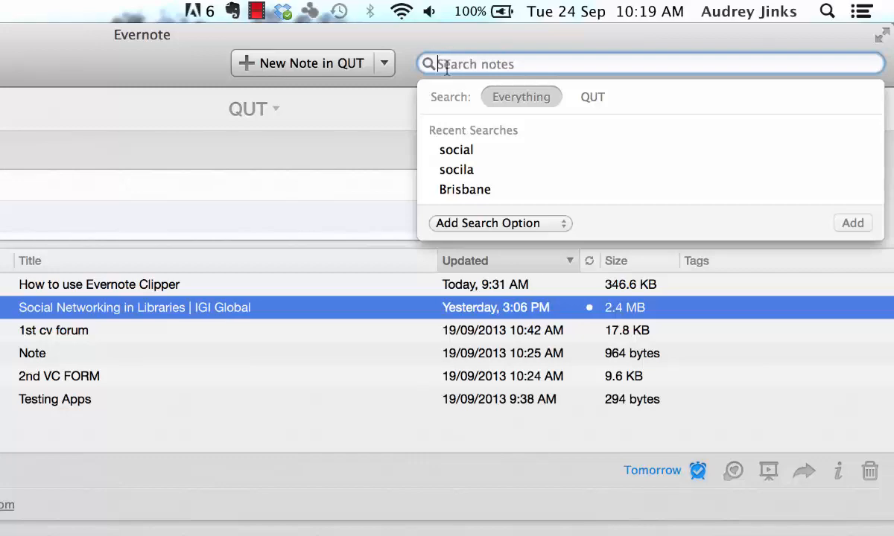
{"action": "type", "text": "lecture"}
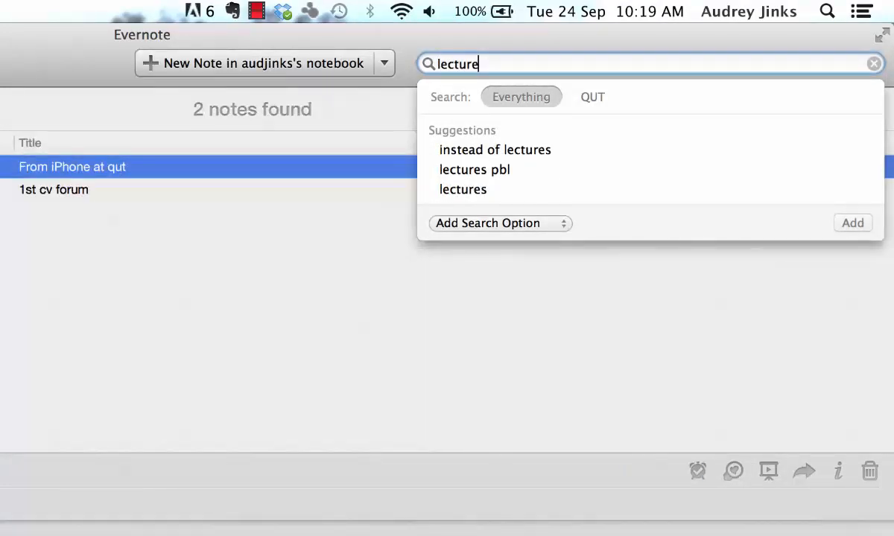
{"action": "key", "text": "Return"}
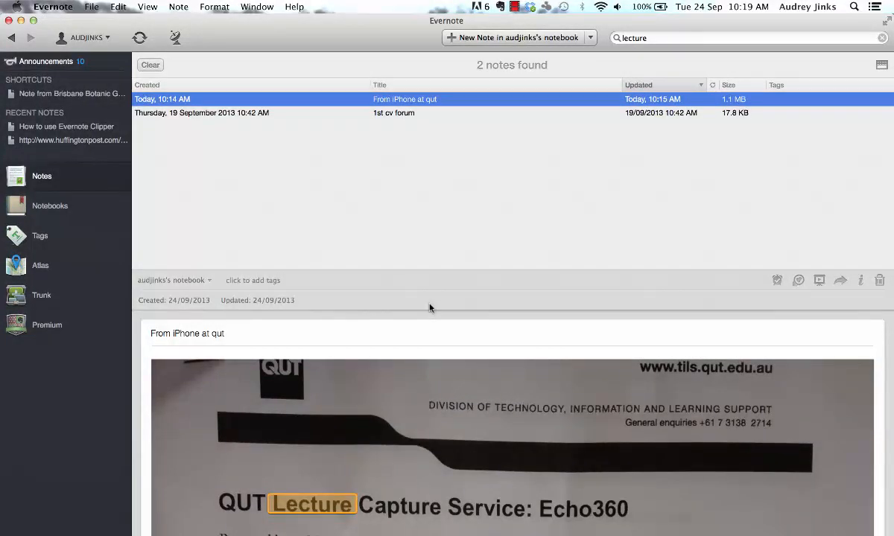
Change the note layout for the "lecture" search to Side List View.
{"action": "left_click", "coordinate": [146, 7]}
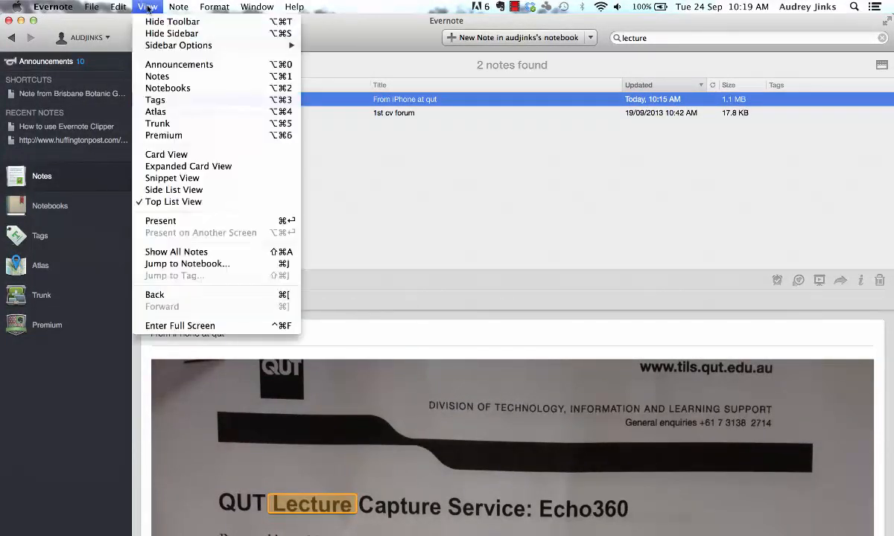
{"action": "left_click", "coordinate": [154, 191]}
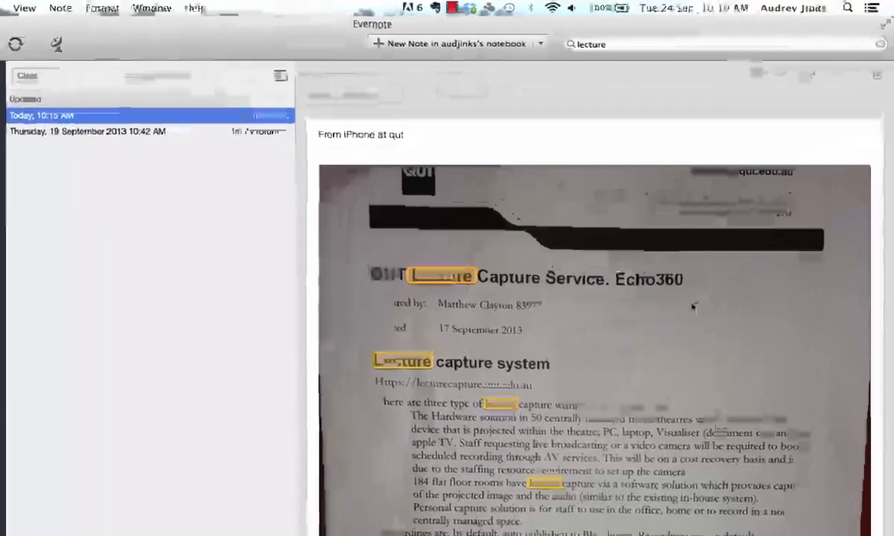